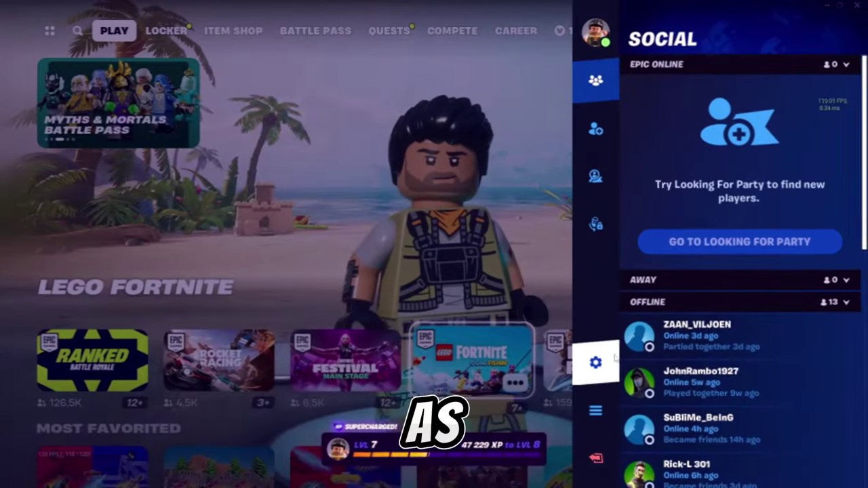
- Open Fortnite's Video settings from the gear icon in the side panel
click(594, 364)
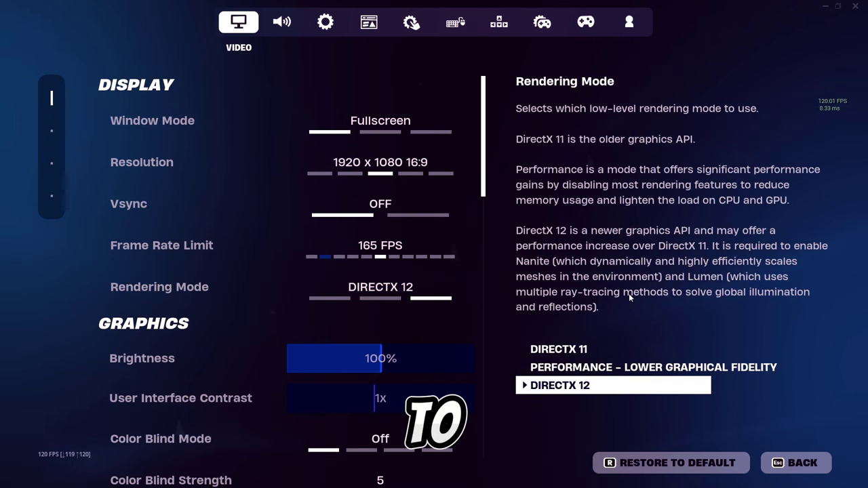
scroll(453, 291, down, 7)
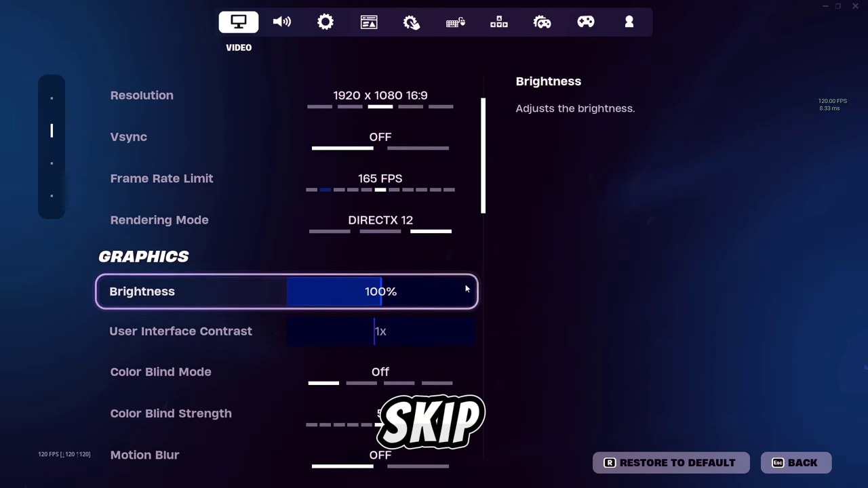
scroll(453, 309, down, 2)
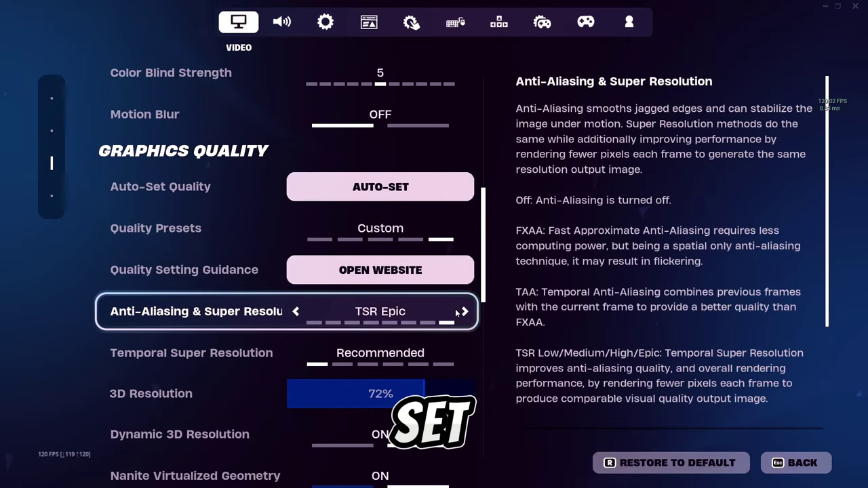
scroll(421, 136, up, 1)
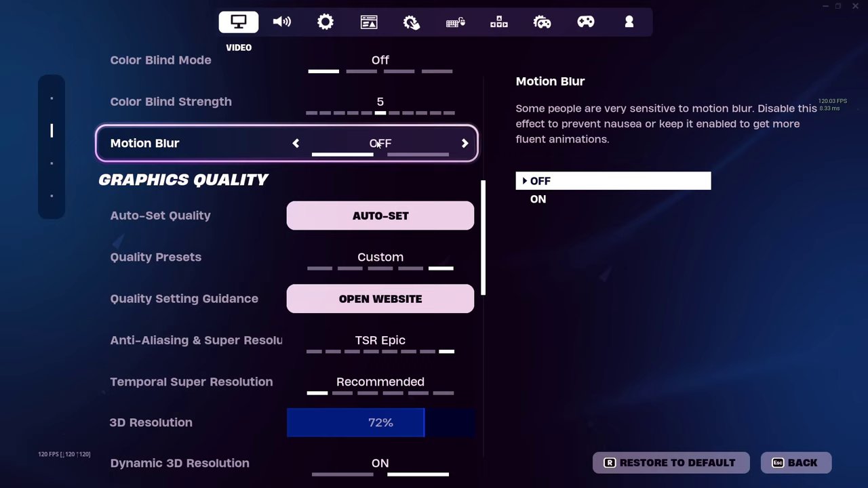
scroll(378, 144, down, 1)
scroll(378, 144, down, 1)
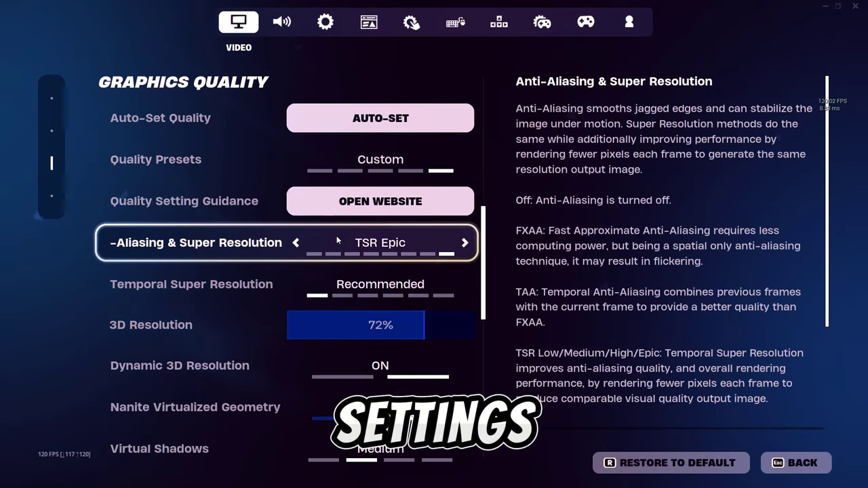
scroll(336, 284, down, 1)
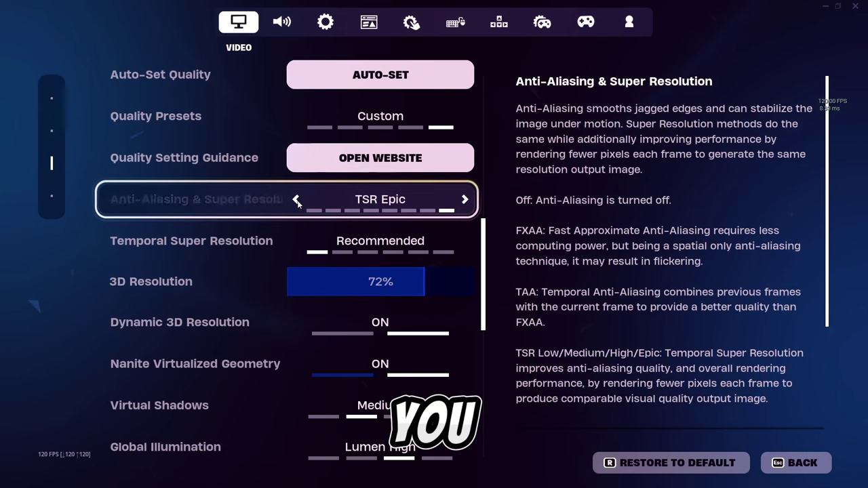
click(296, 200)
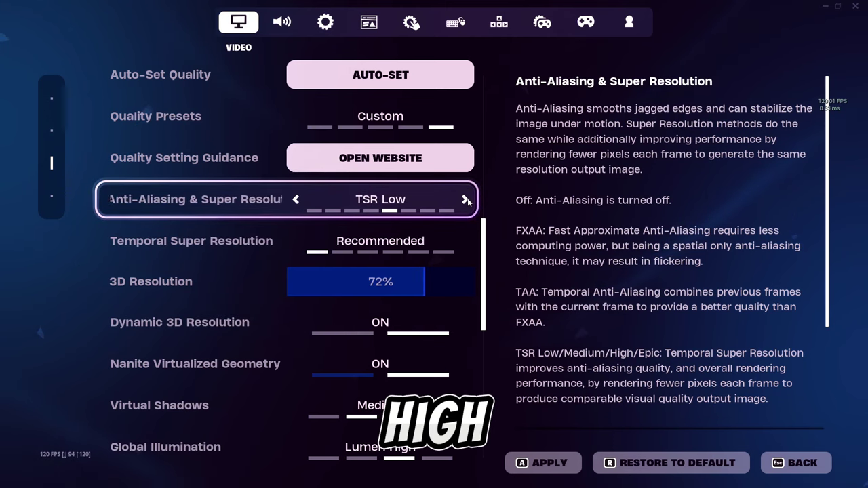
click(465, 199)
click(465, 200)
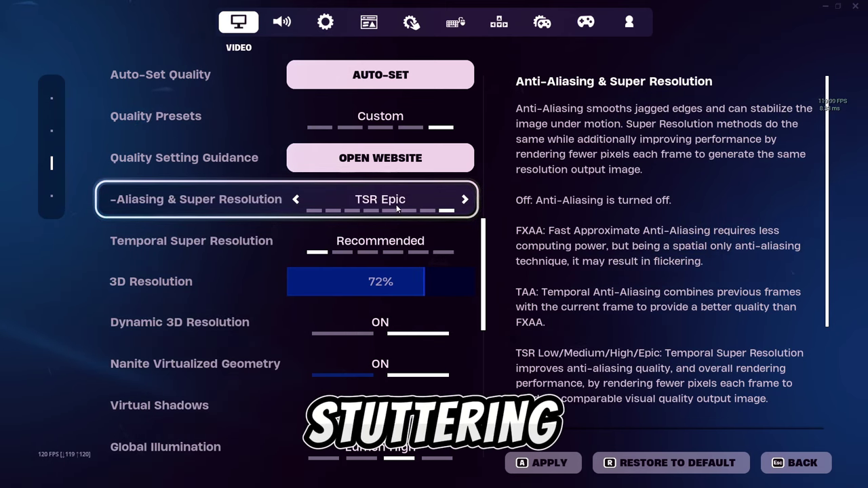
scroll(409, 203, down, 1)
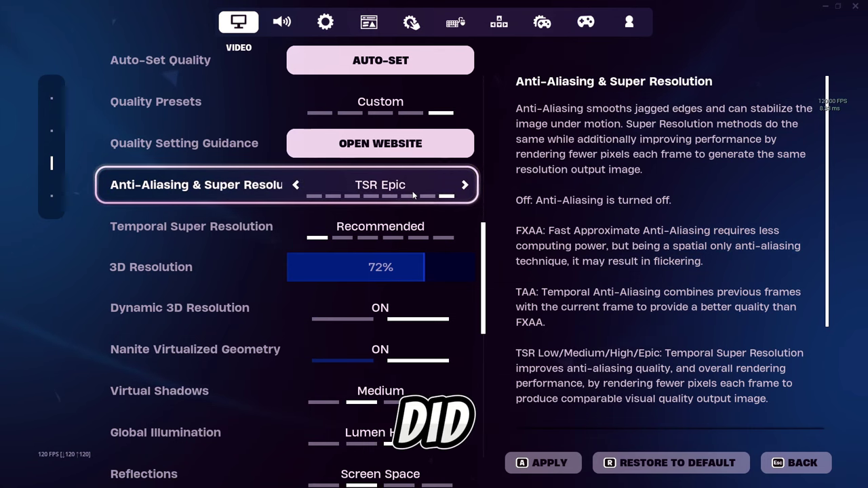
scroll(415, 203, down, 5)
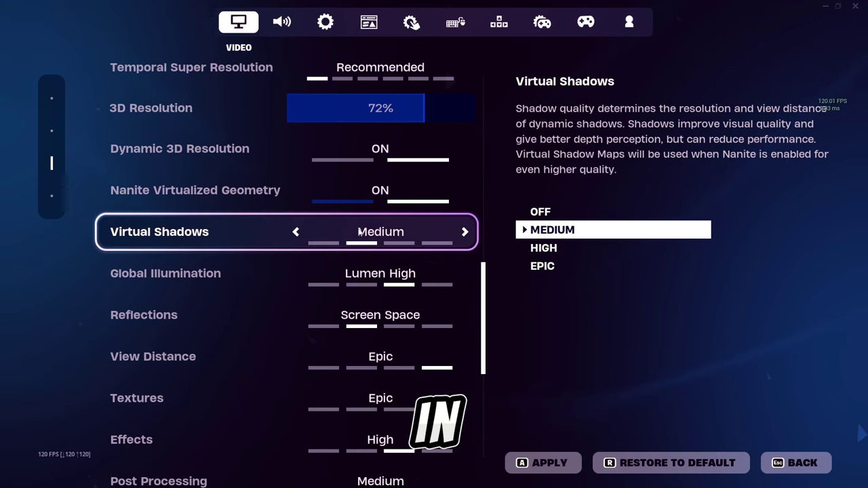
- Turn off Nanite Virtualized Geometry and Global Illumination
click(307, 196)
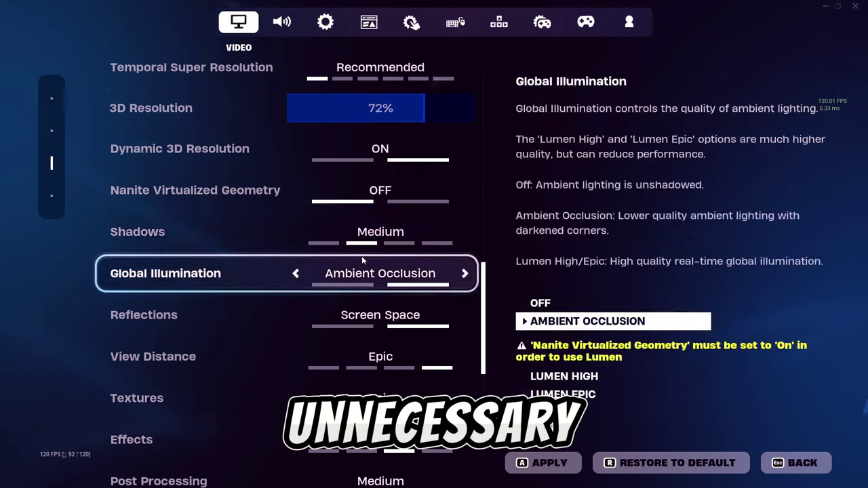
click(293, 275)
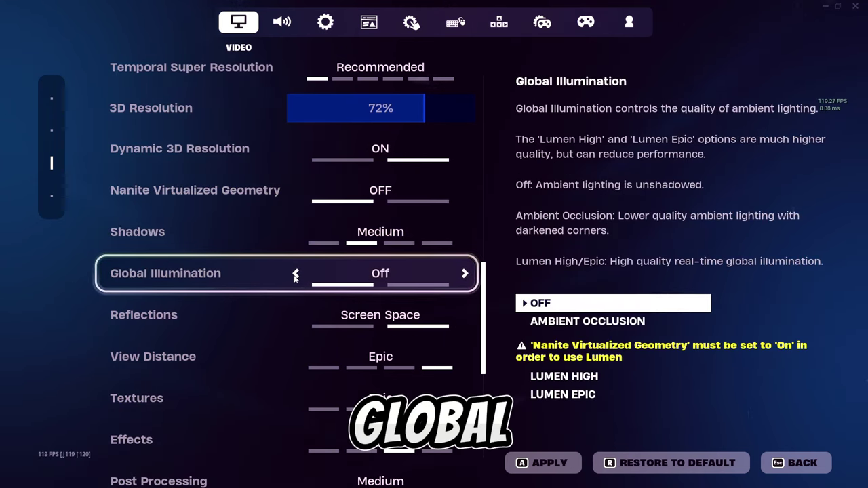
scroll(337, 269, down, 1)
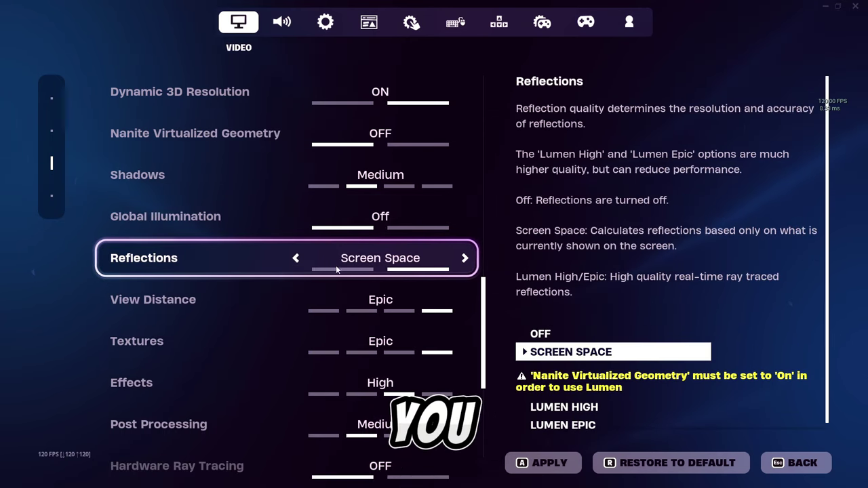
scroll(332, 260, down, 1)
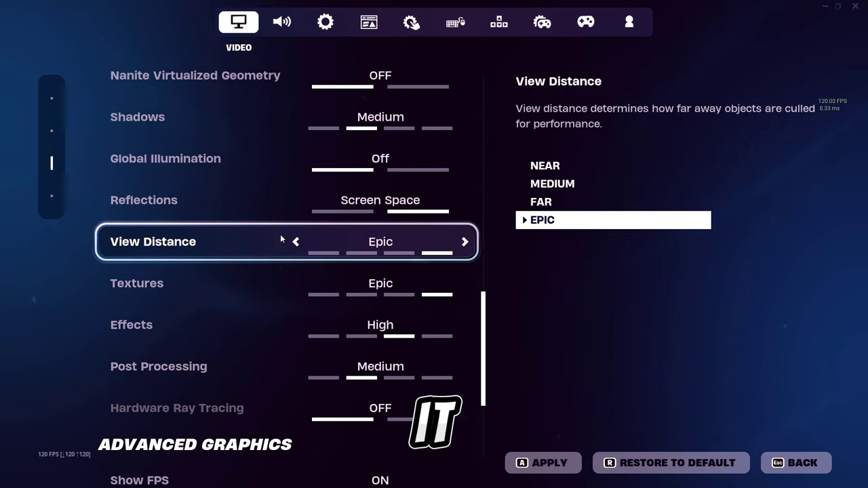
- Set View Distance, Textures and Effects to Medium and Post Processing to Low
click(297, 243)
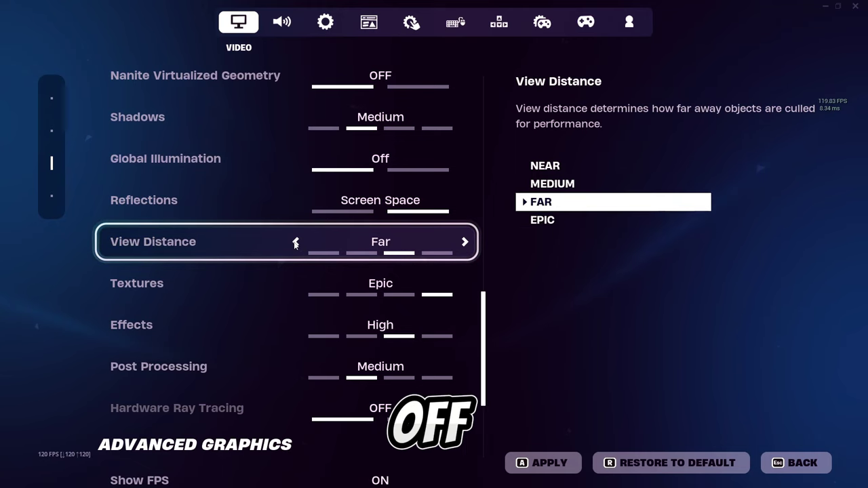
click(297, 243)
click(297, 284)
click(297, 284)
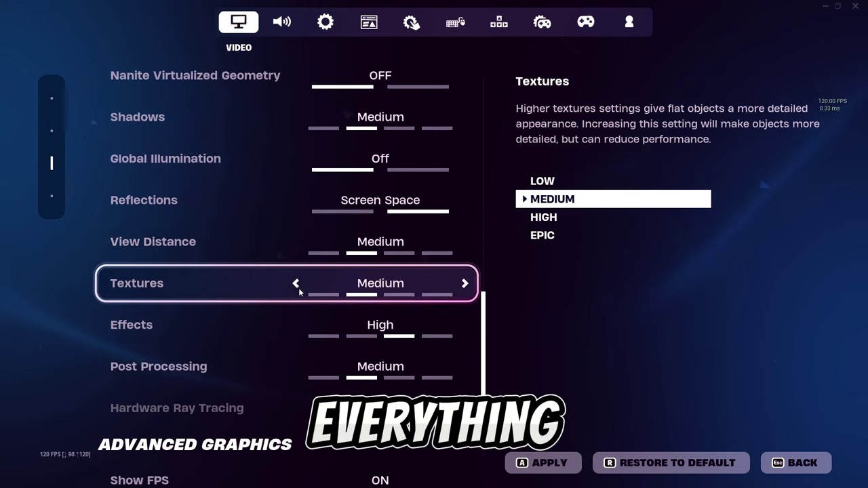
click(297, 325)
click(296, 326)
click(297, 368)
scroll(380, 325, down, 1)
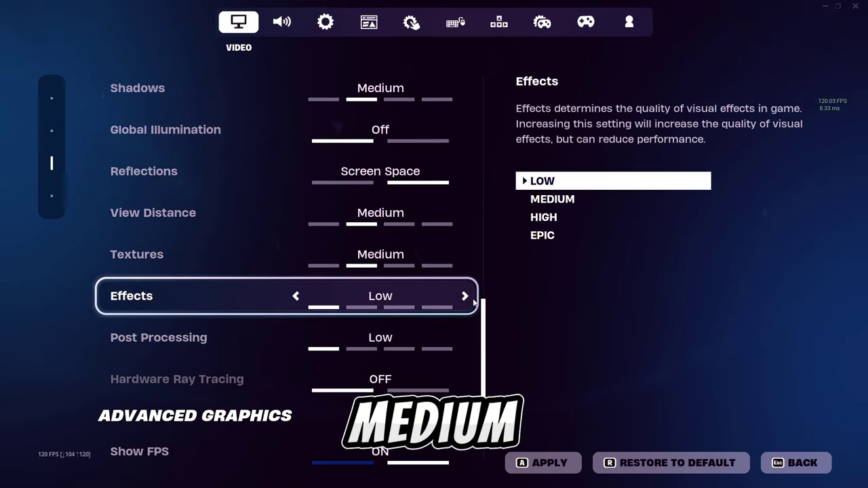
click(463, 296)
scroll(434, 312, down, 1)
scroll(420, 315, down, 1)
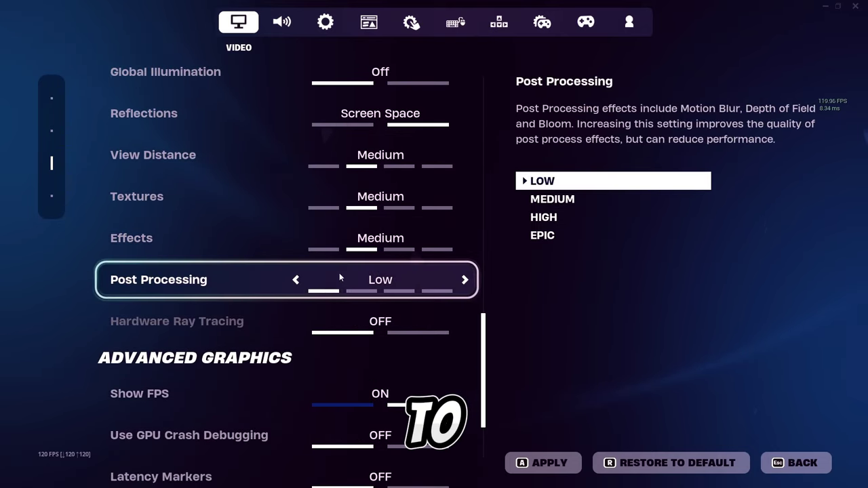
scroll(340, 274, down, 3)
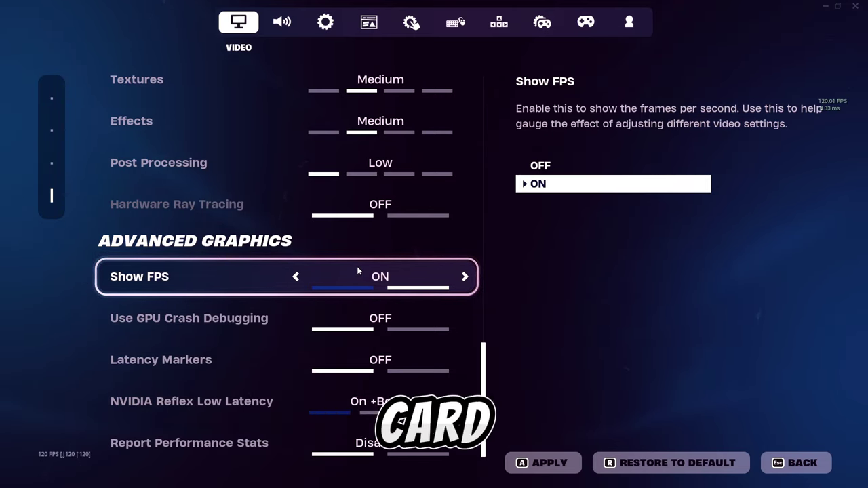
- Cycle NVIDIA Reflex Low Latency between On and On +Boost, ending on On
click(295, 402)
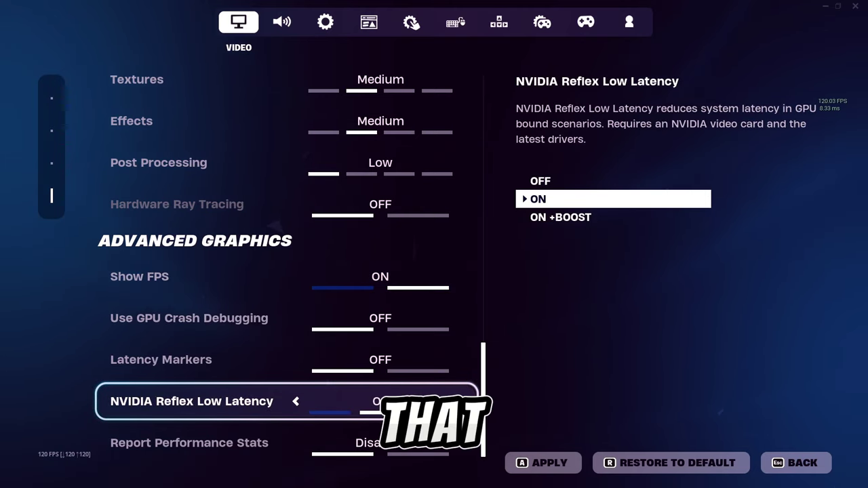
click(465, 402)
click(295, 402)
click(465, 401)
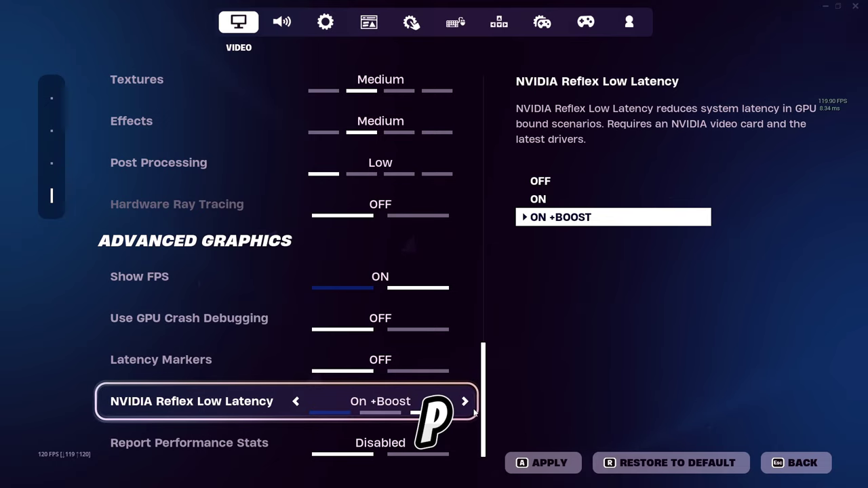
click(295, 402)
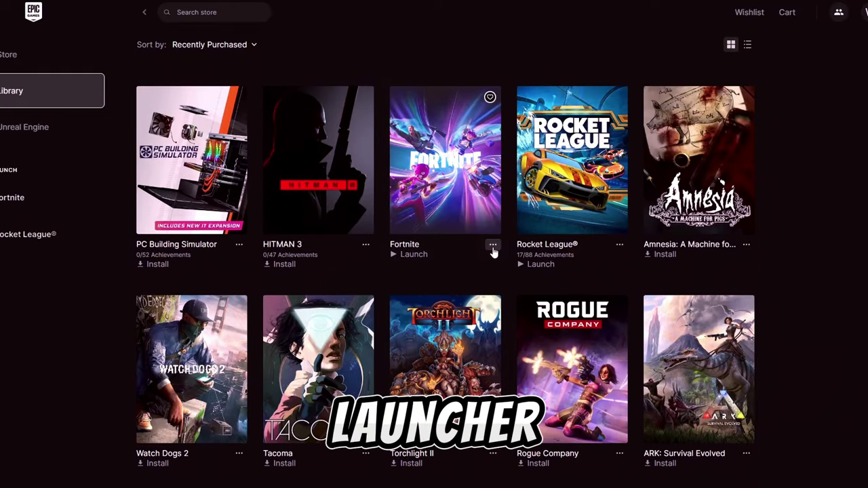
- Open the Fortnite card's Options in the Library and apply the Installation Options unchanged
click(493, 245)
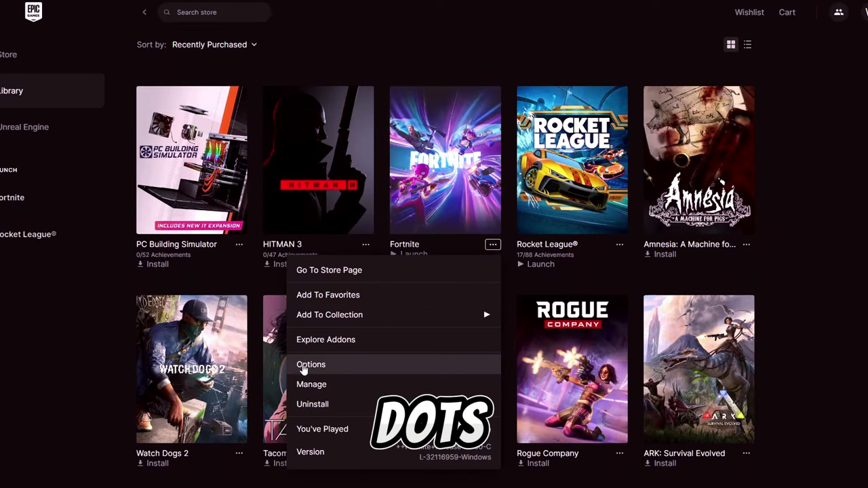
click(329, 366)
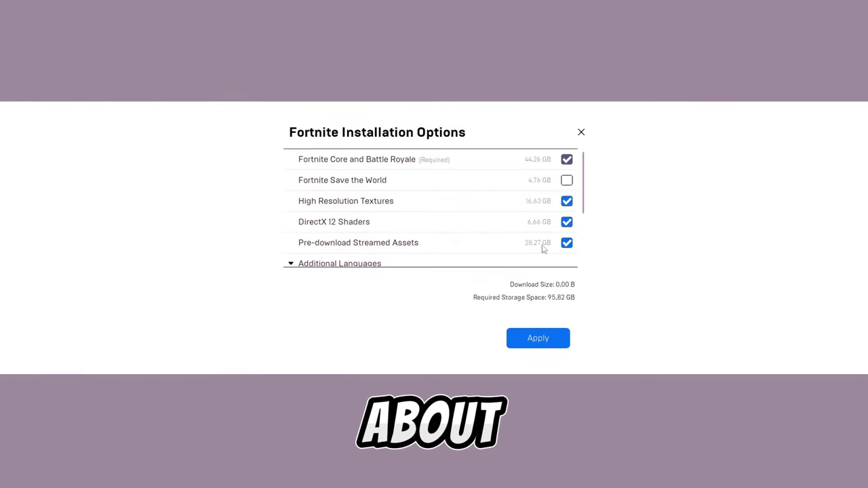
click(538, 339)
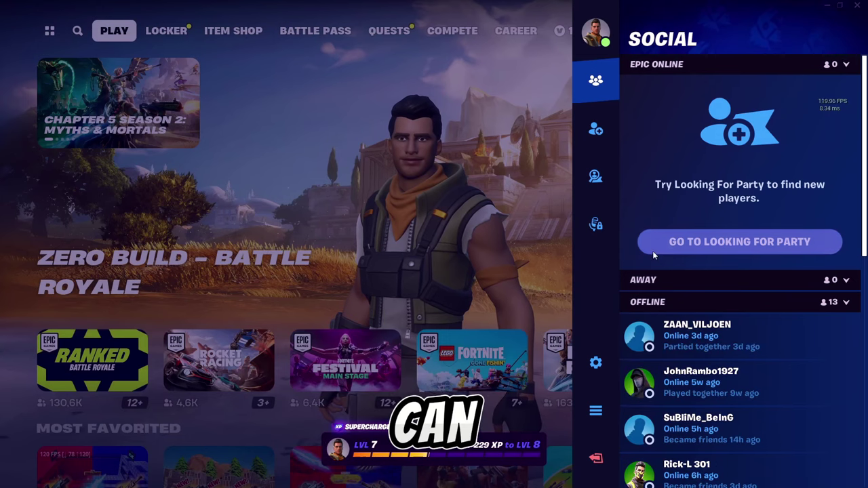
- Reopen Video settings and change Rendering Mode from DirectX 12 to Performance
click(595, 363)
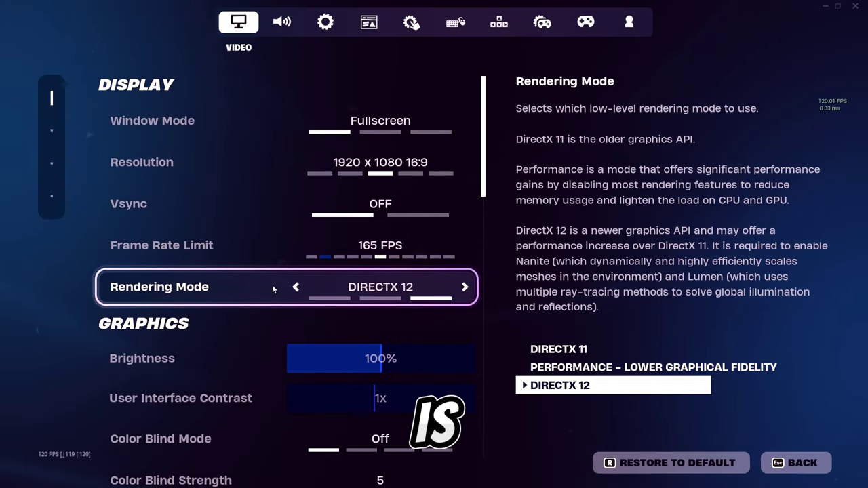
click(294, 287)
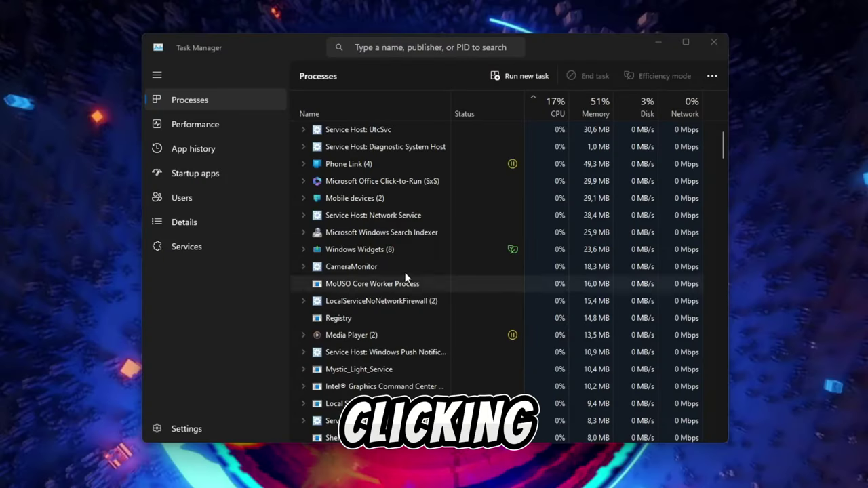
- Sort the Processes list by the CPU column, highest usage first
scroll(543, 164, up, 1)
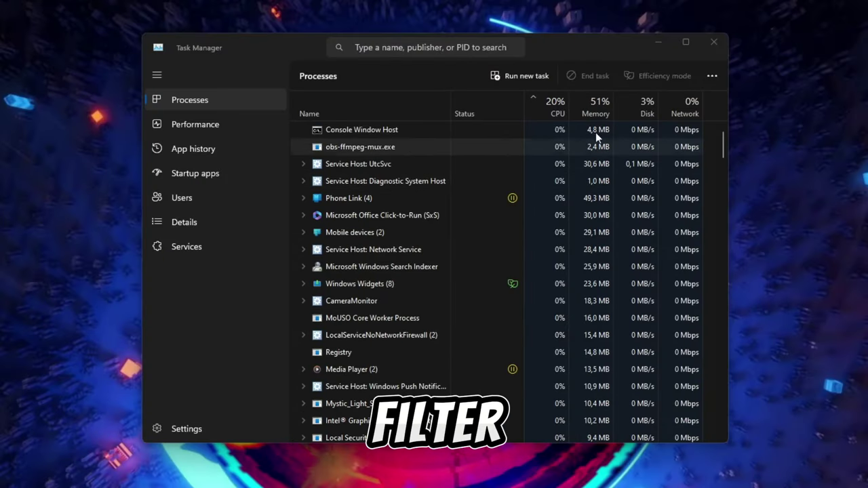
click(553, 110)
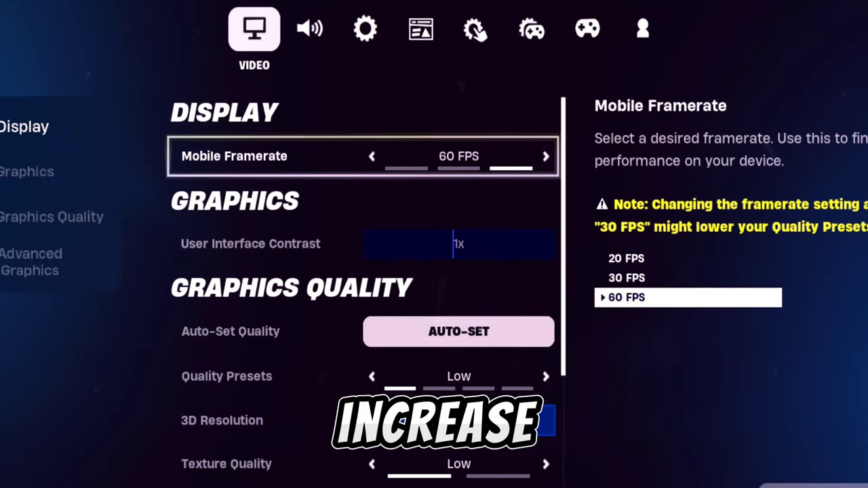
click(372, 156)
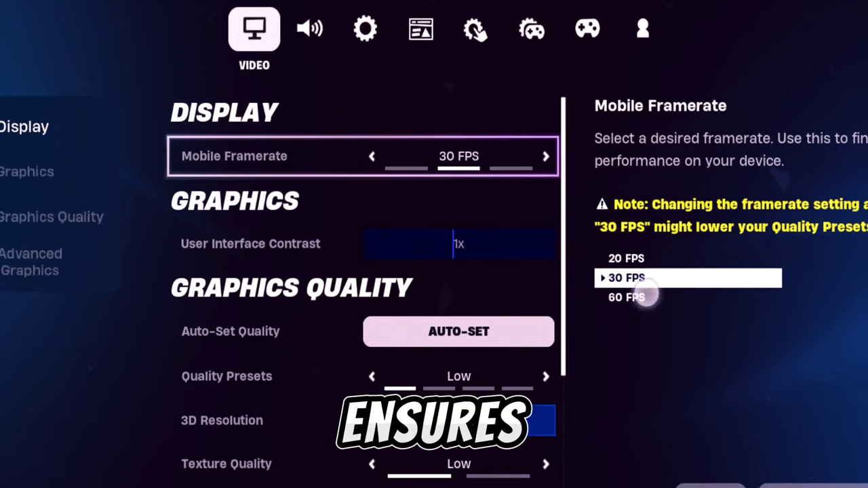
click(546, 156)
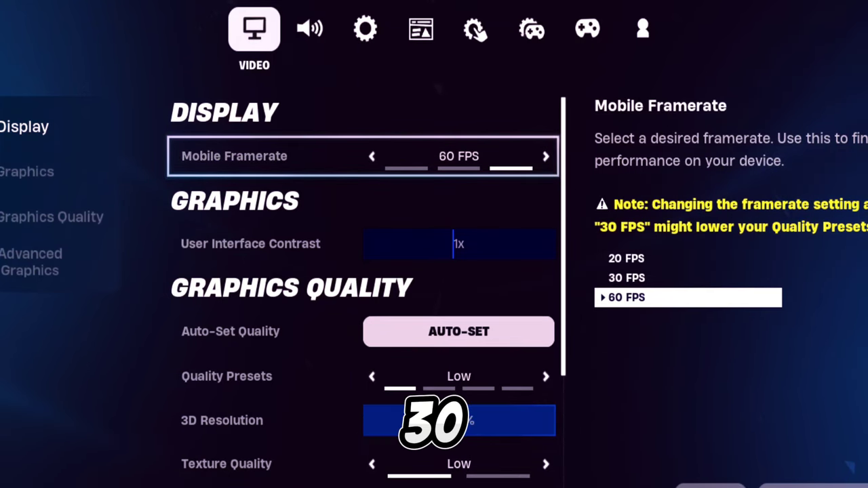
click(174, 441)
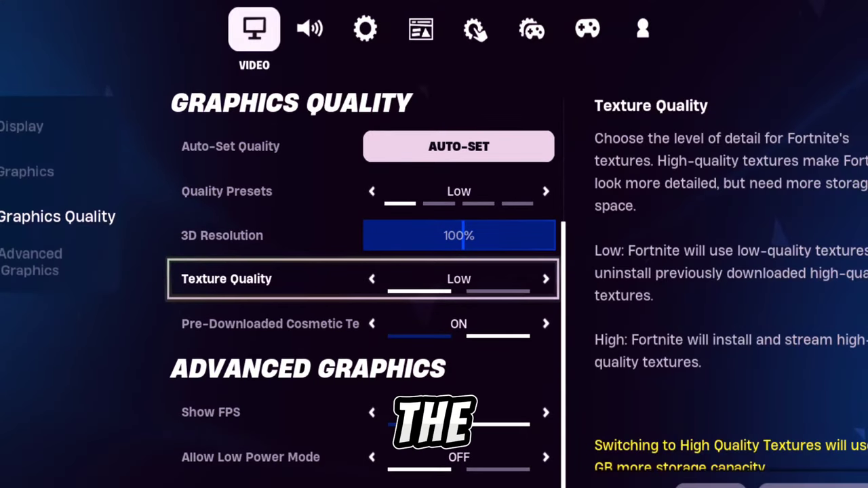
click(372, 191)
click(372, 191)
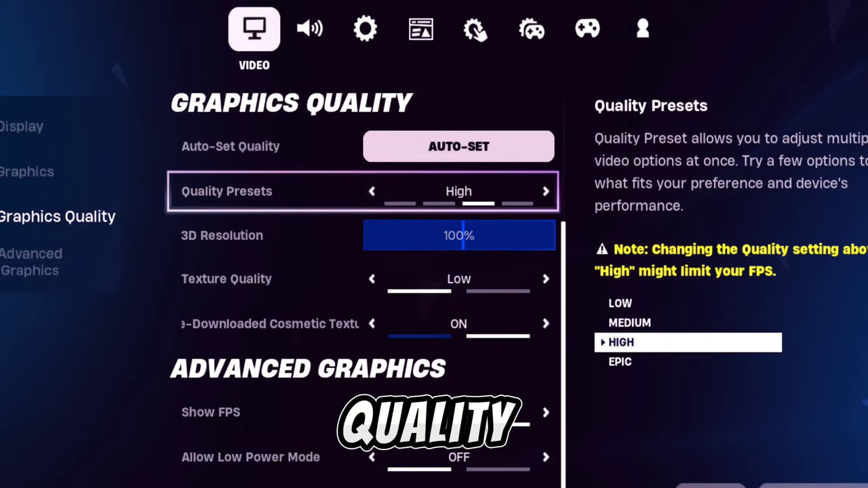
click(371, 191)
click(371, 191)
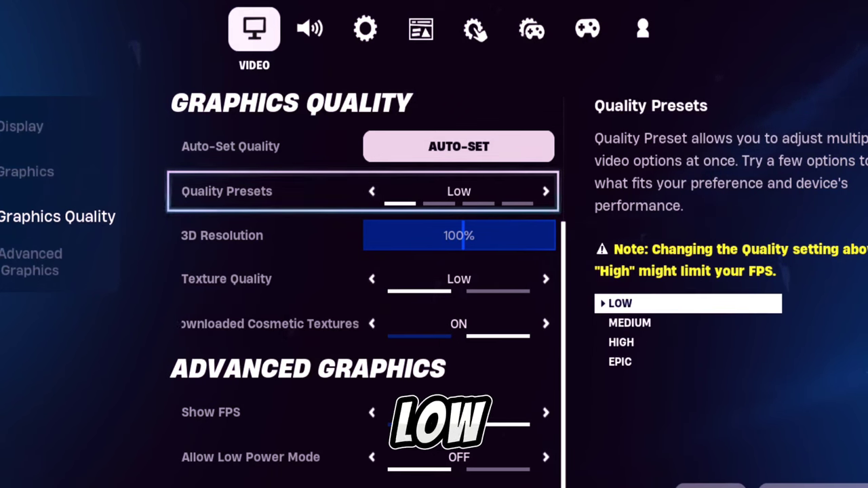
click(361, 270)
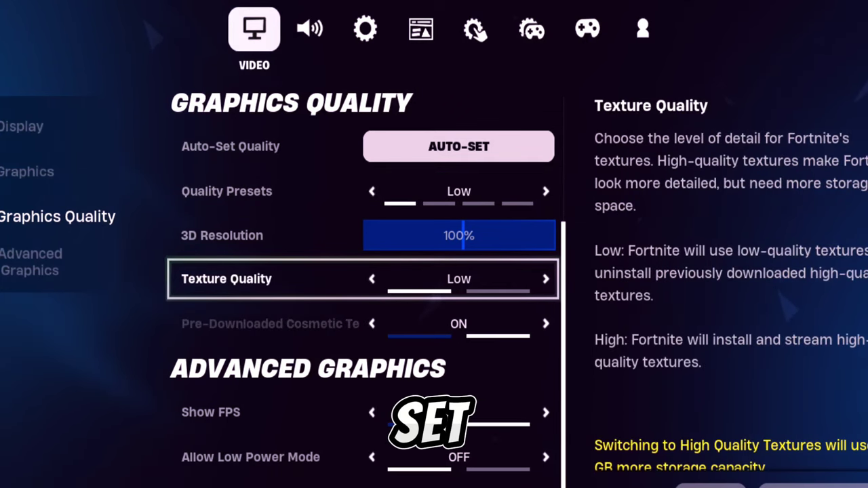
click(271, 323)
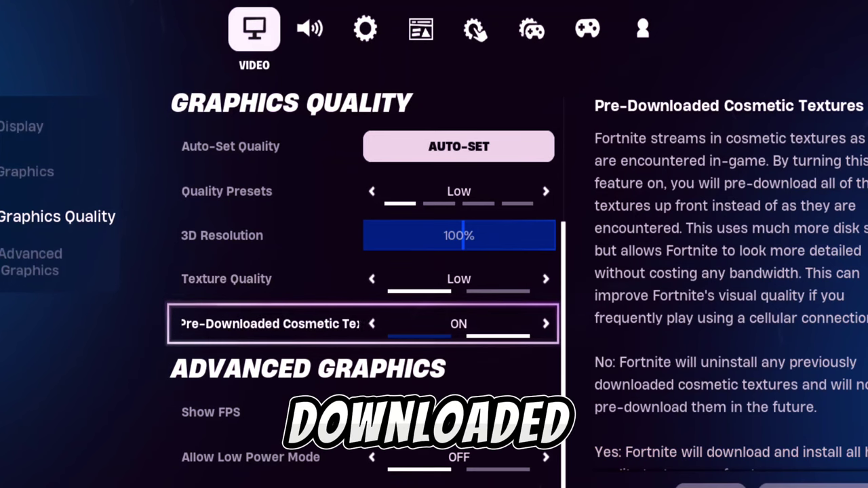
drag(184, 304, 184, 172)
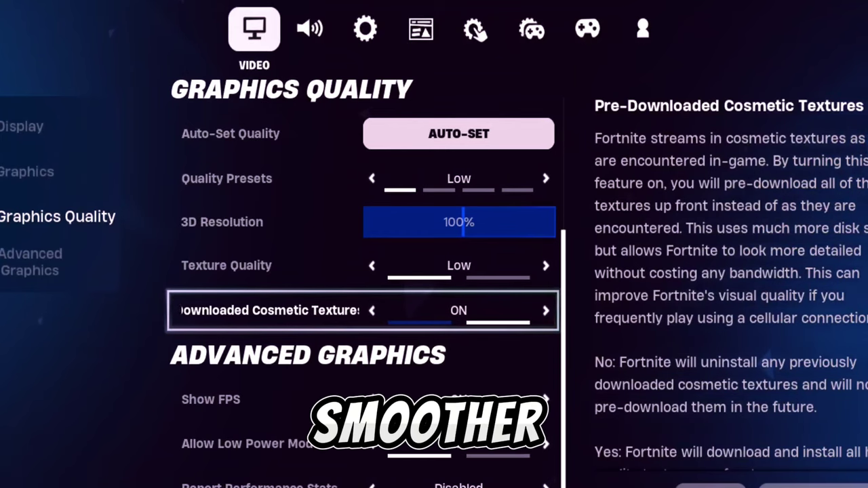
click(211, 399)
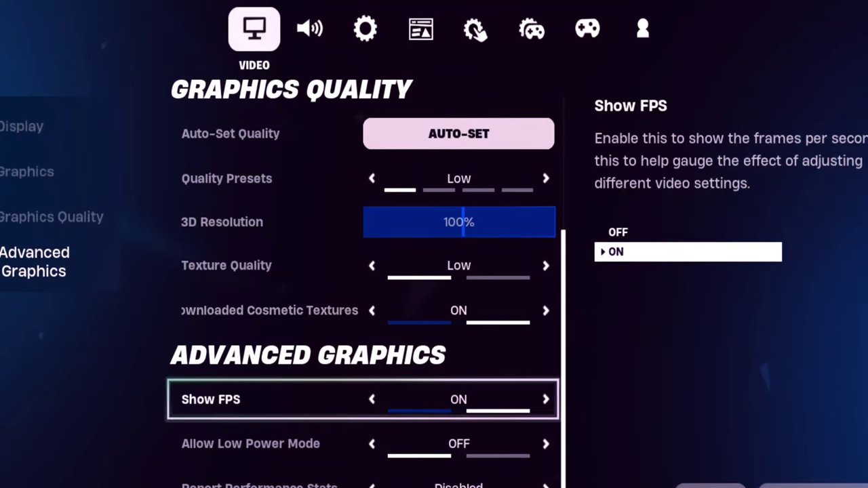
scroll(210, 346, down, 1)
scroll(211, 345, up, 1)
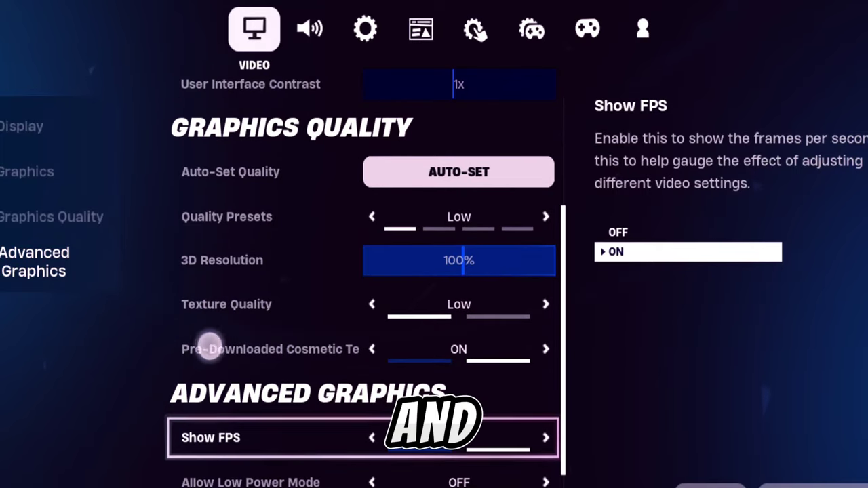
scroll(219, 348, down, 1)
scroll(215, 404, up, 1)
scroll(207, 186, up, 3)
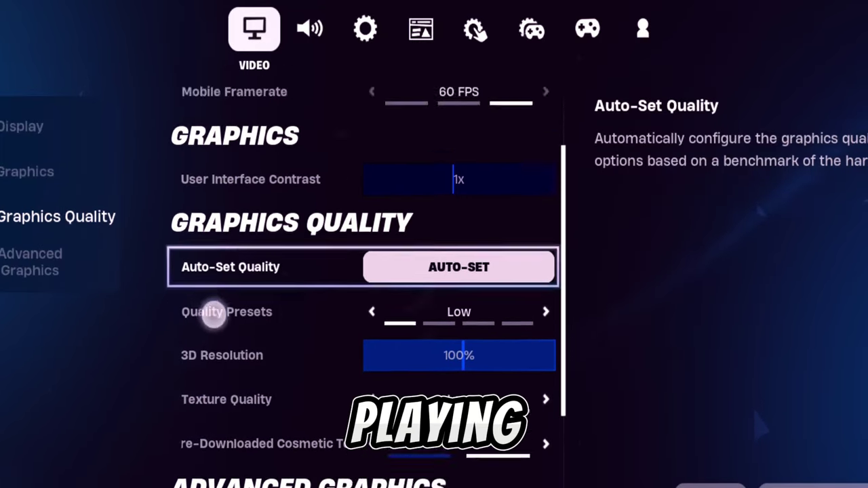